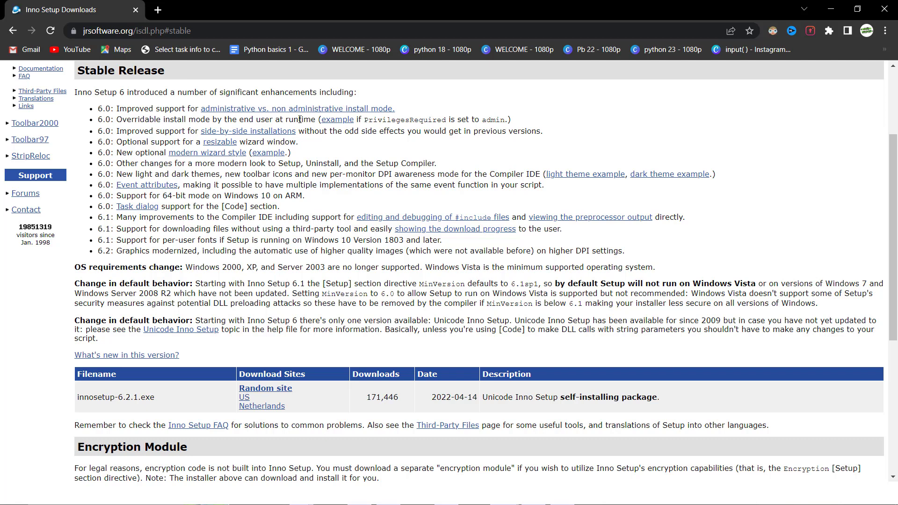
- Search the computer for Inno Setup Compiler and launch it
scroll(266, 296, down, 2)
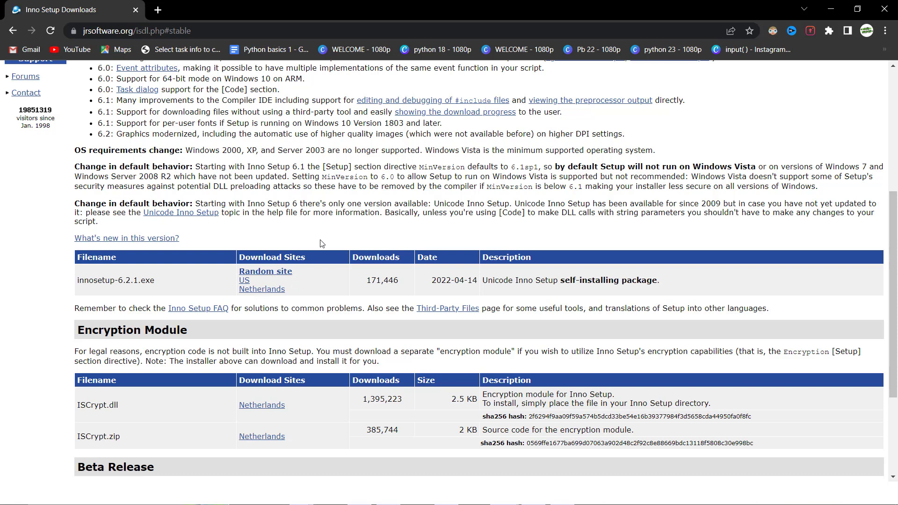
key(super)
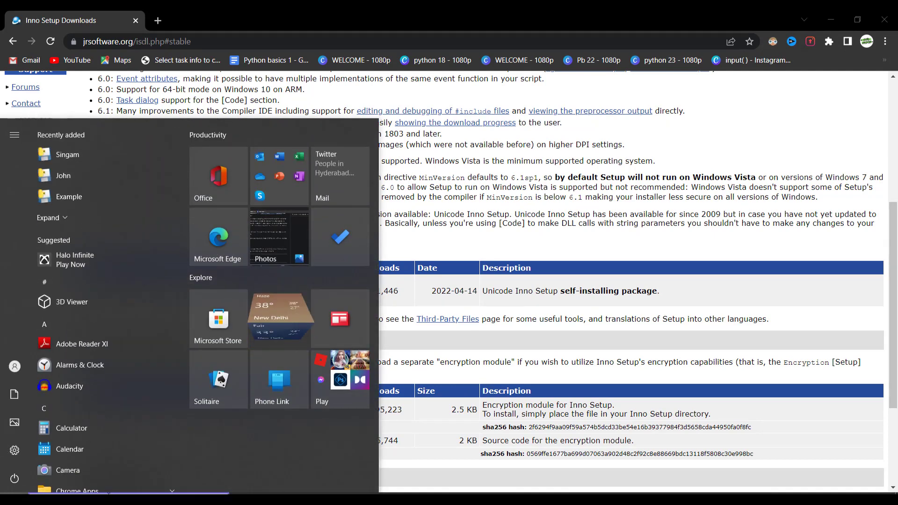
text(innosel)
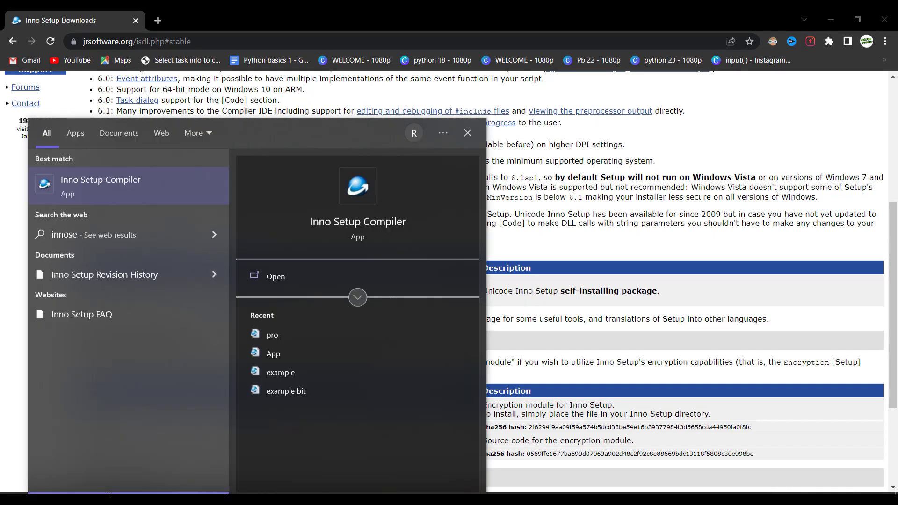
key(BackSpace)
key(BackSpace)
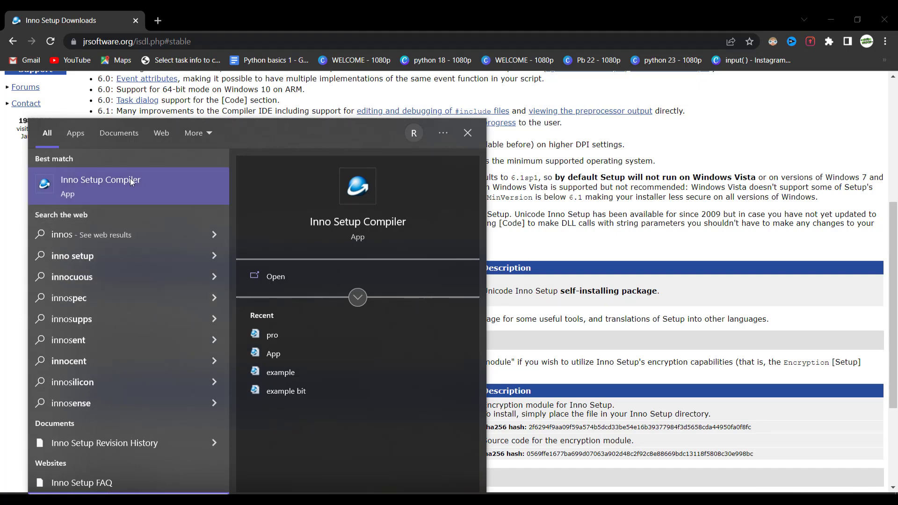
click(271, 276)
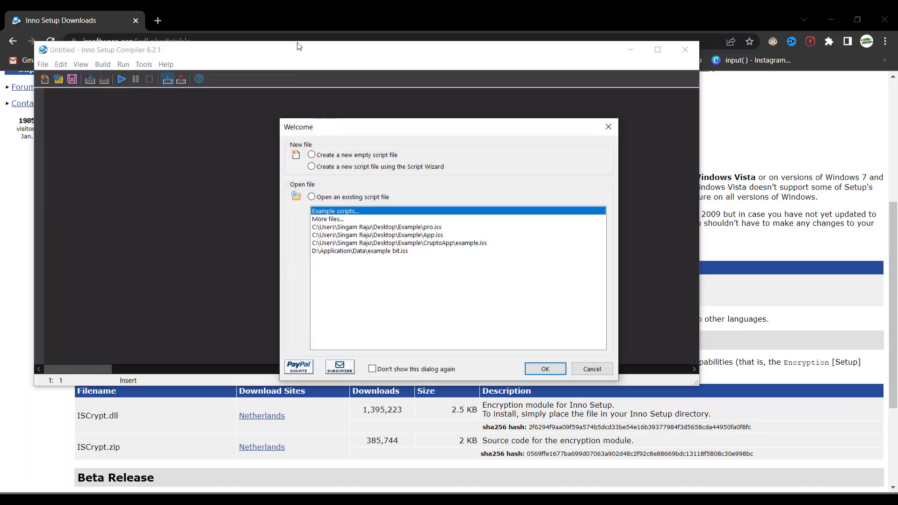
- Create a new script file using the Script Wizard and proceed past its welcome page
click(312, 167)
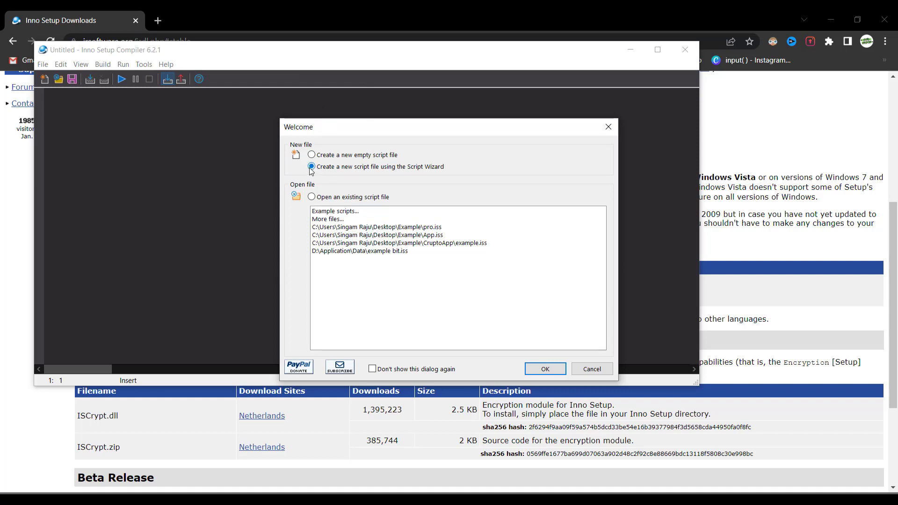
click(546, 370)
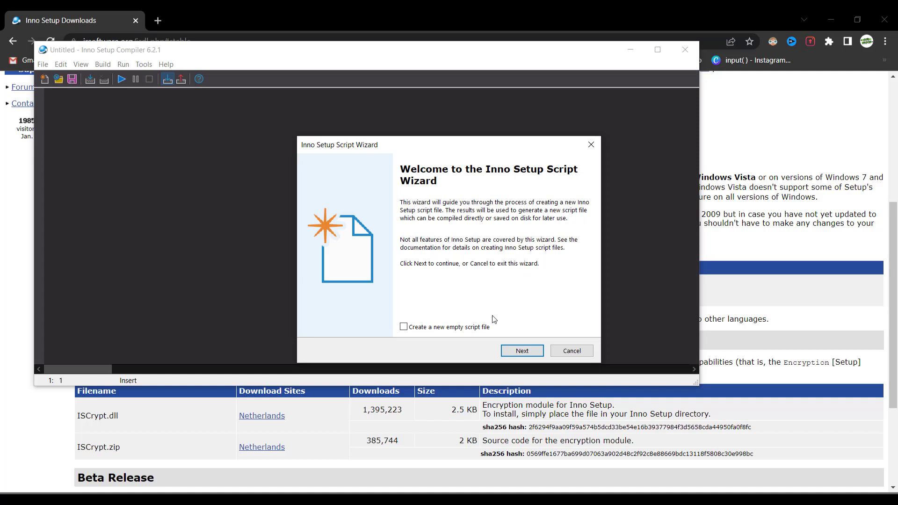
click(522, 351)
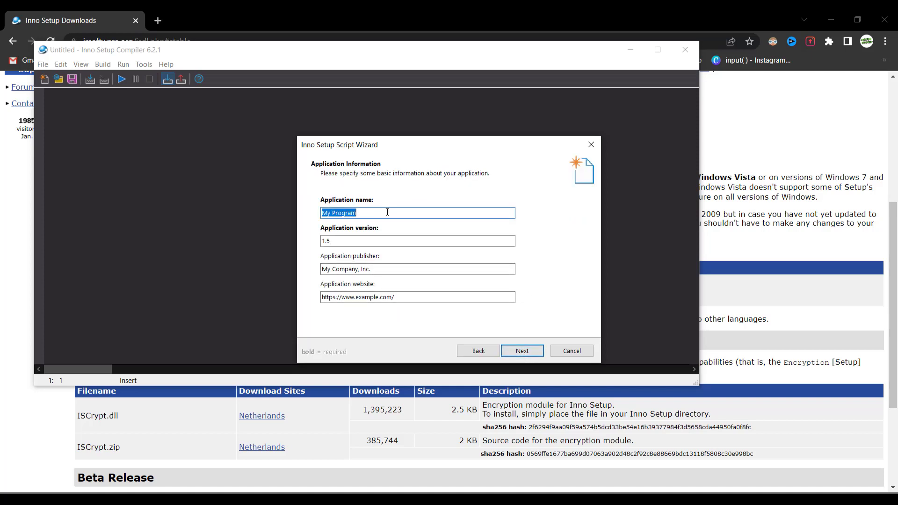
- Name the application "Bitcoin App", keep the default version, publisher and website, and proceed to the application folder page
key(BackSpace)
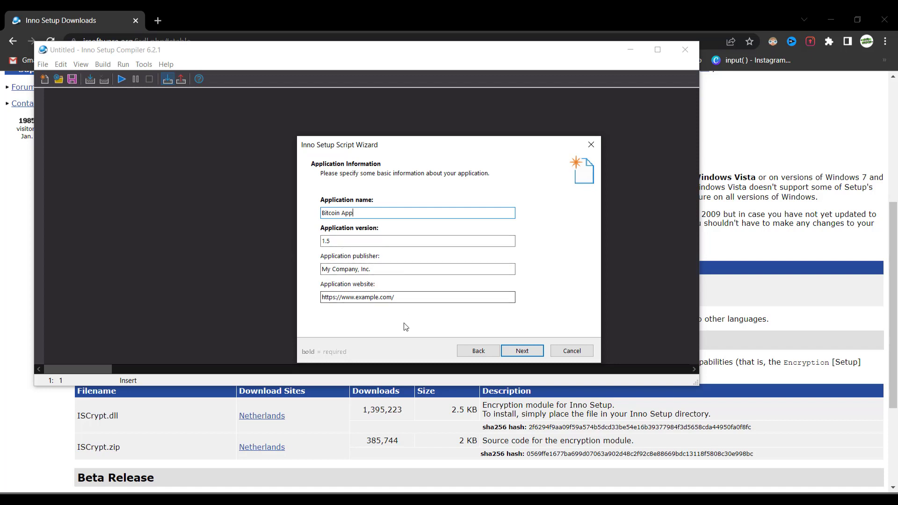
click(515, 354)
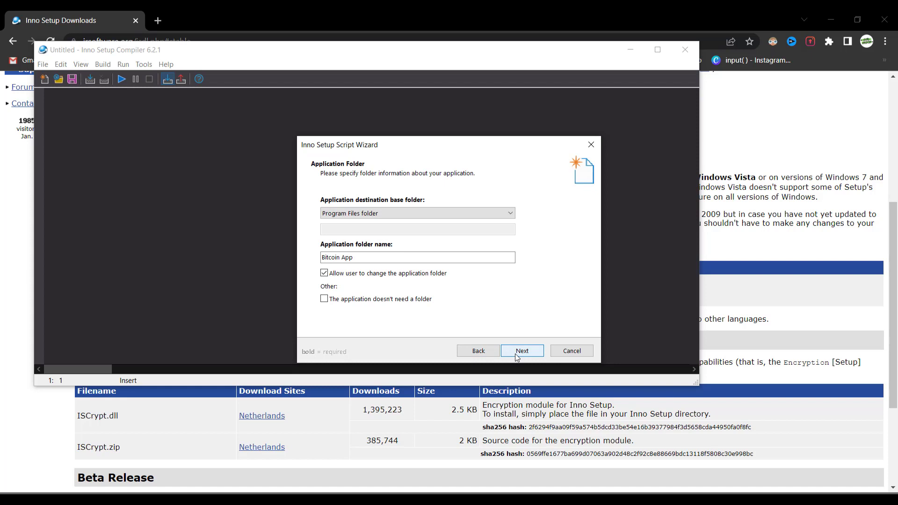
click(470, 356)
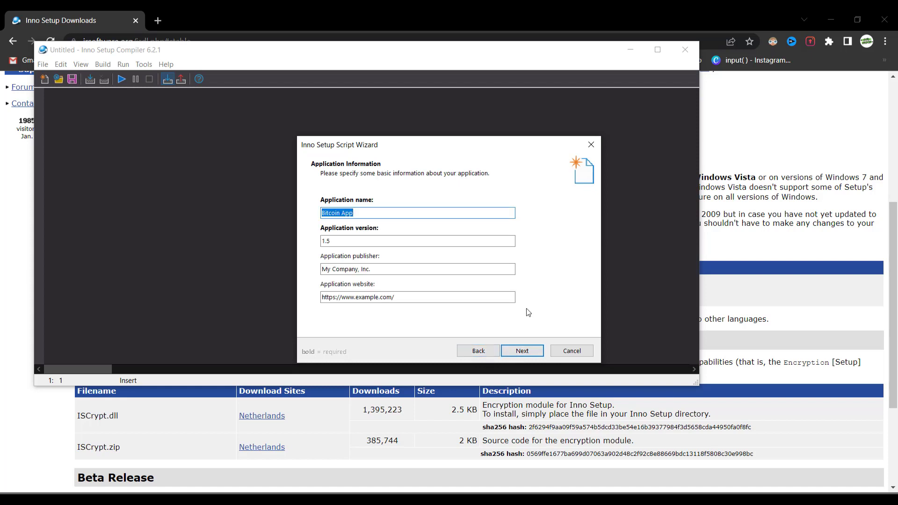
click(423, 213)
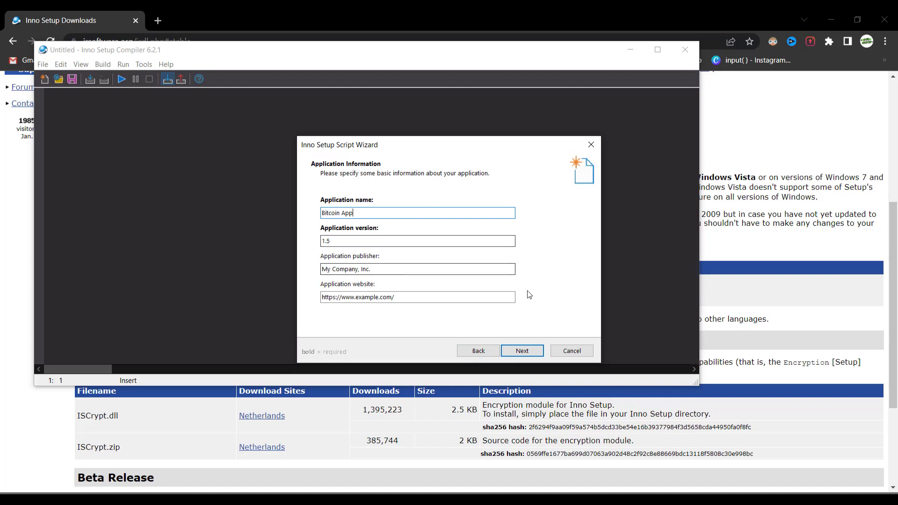
click(522, 351)
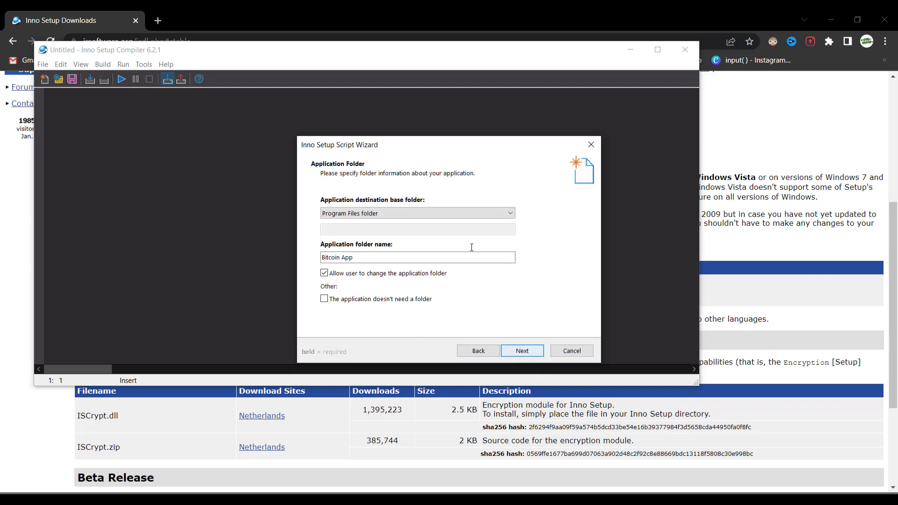
- Choose the Program Files folder as the application's destination base folder and proceed to the application files page
click(451, 214)
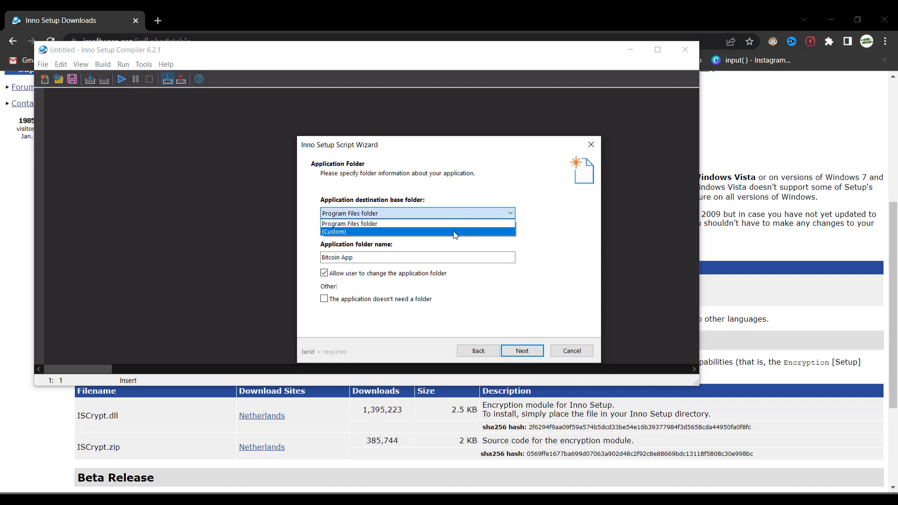
click(450, 224)
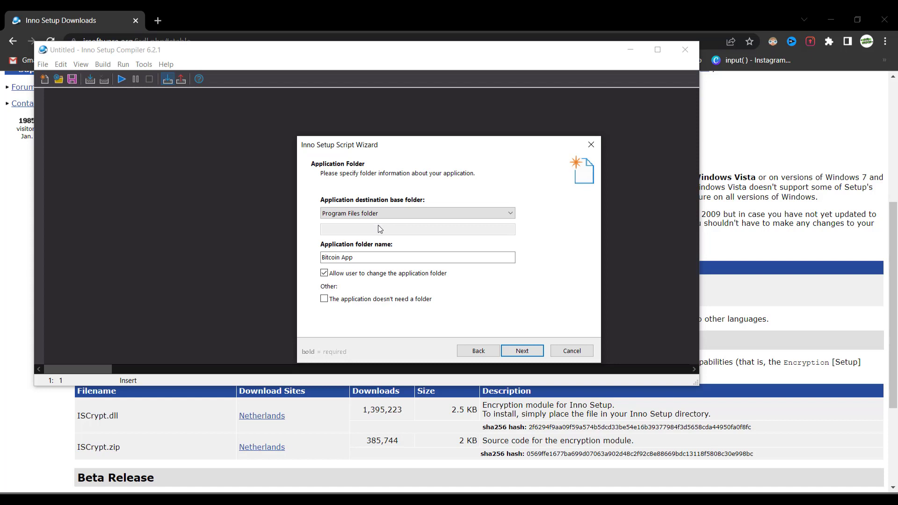
click(519, 354)
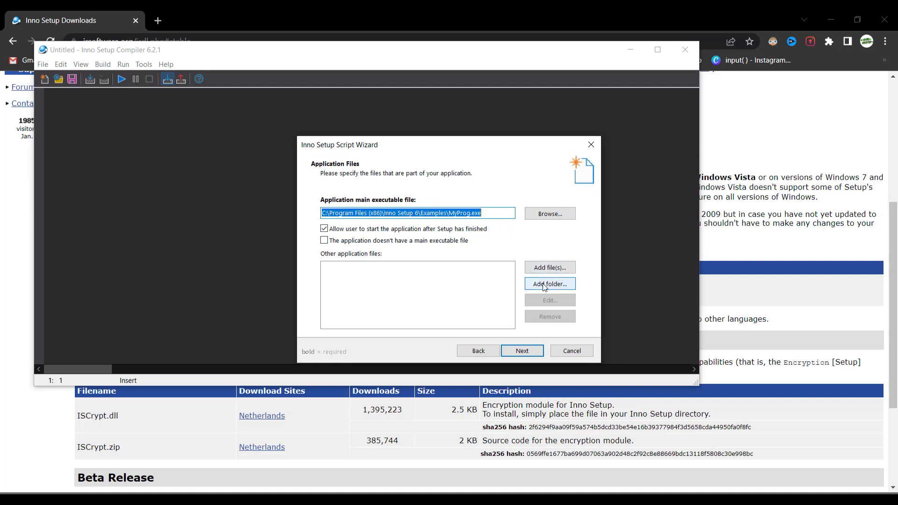
- Set the application's main executable file to CryptoCurrency.exe from D:\Application\Data\CruptoApp
click(543, 216)
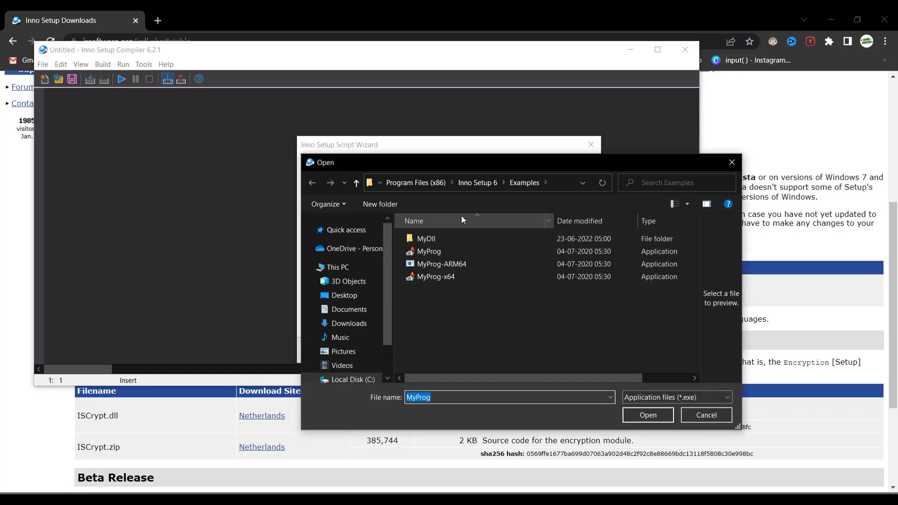
click(481, 181)
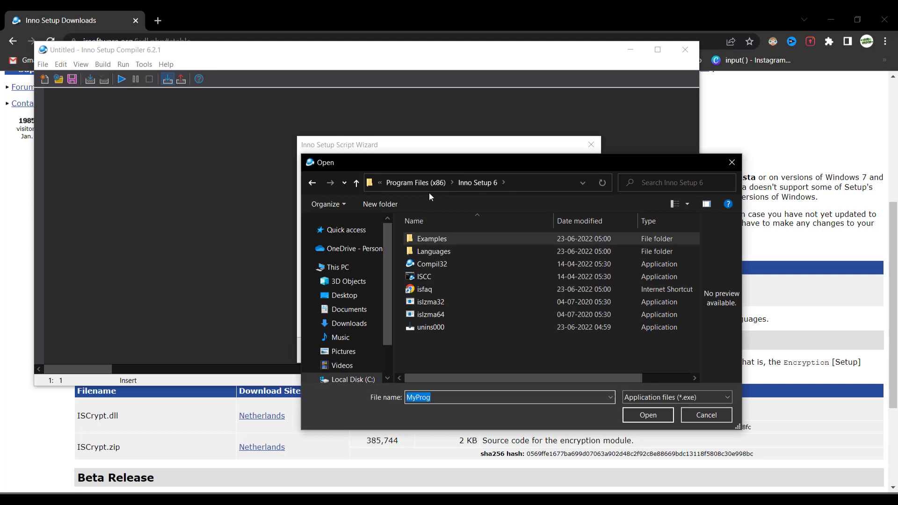
click(420, 182)
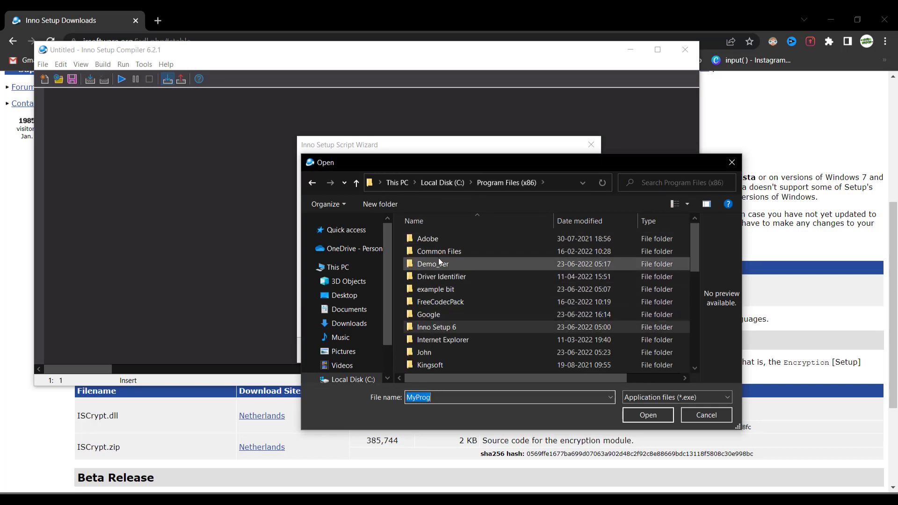
scroll(442, 281, down, 1)
scroll(440, 275, up, 1)
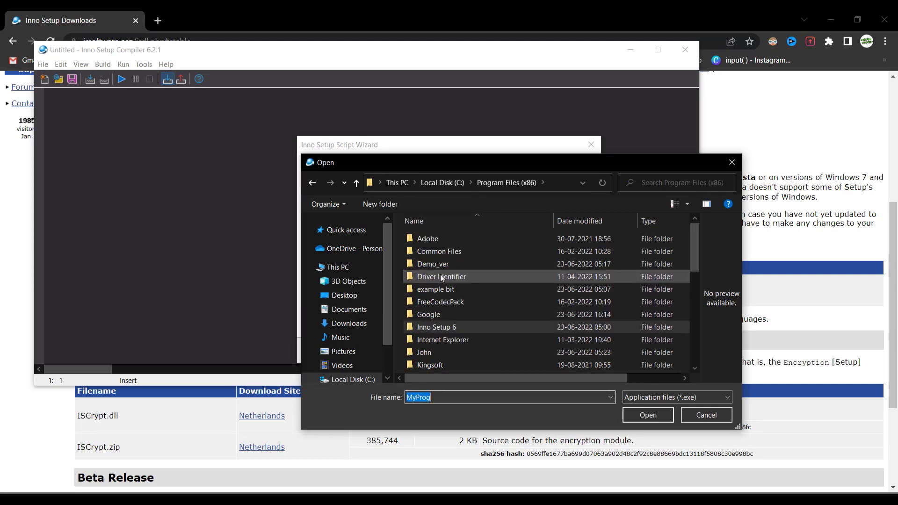
scroll(341, 337, down, 1)
click(346, 356)
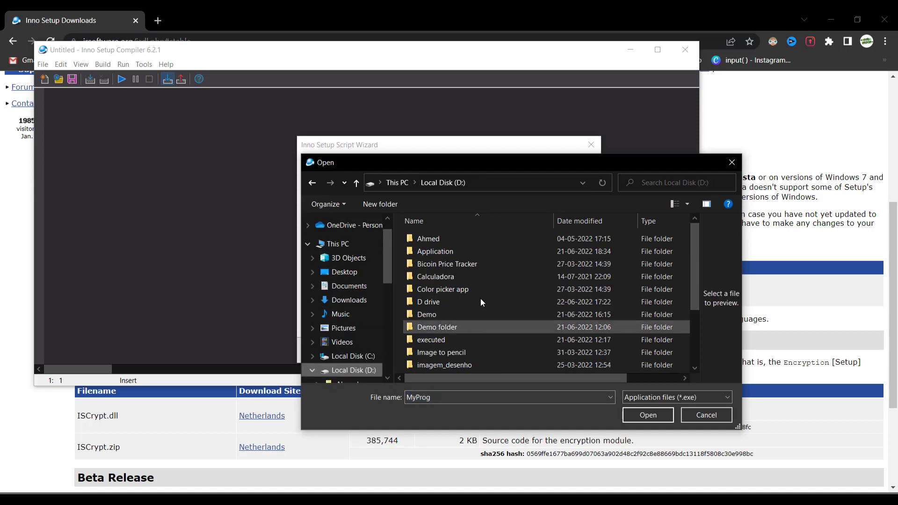
double_click(473, 251)
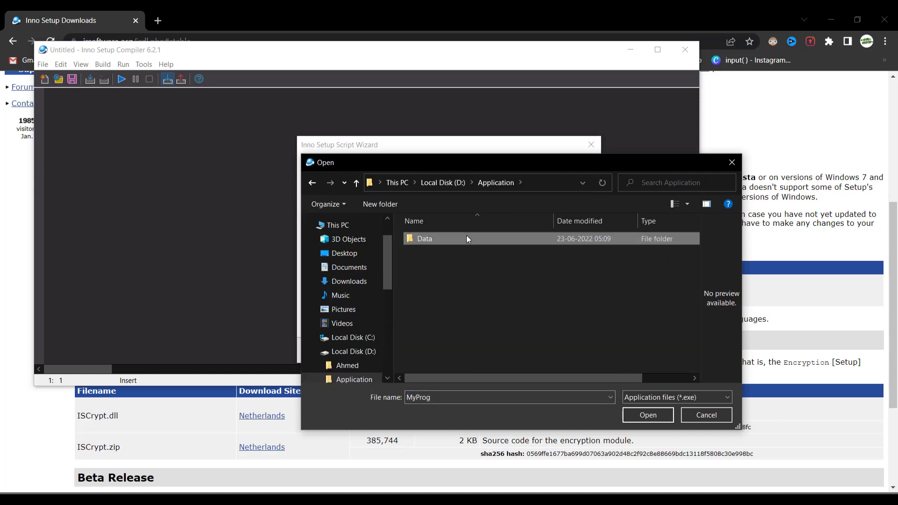
double_click(467, 237)
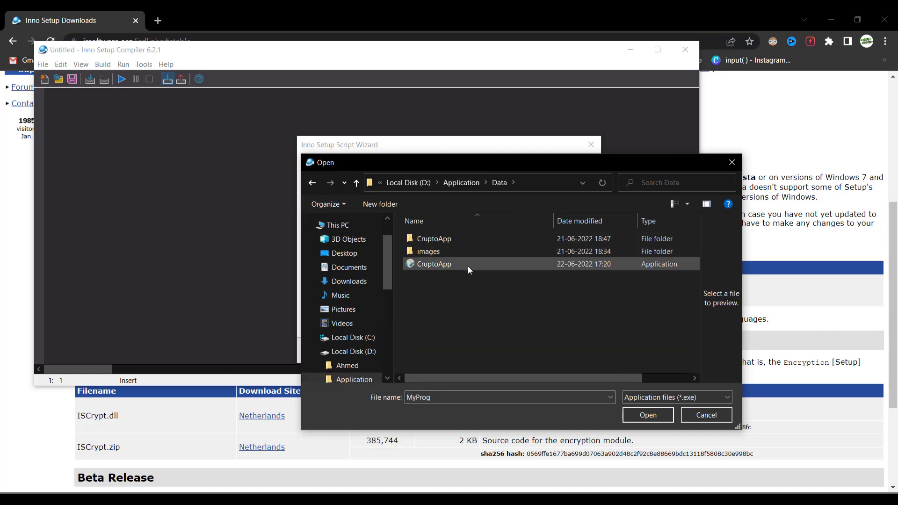
double_click(450, 238)
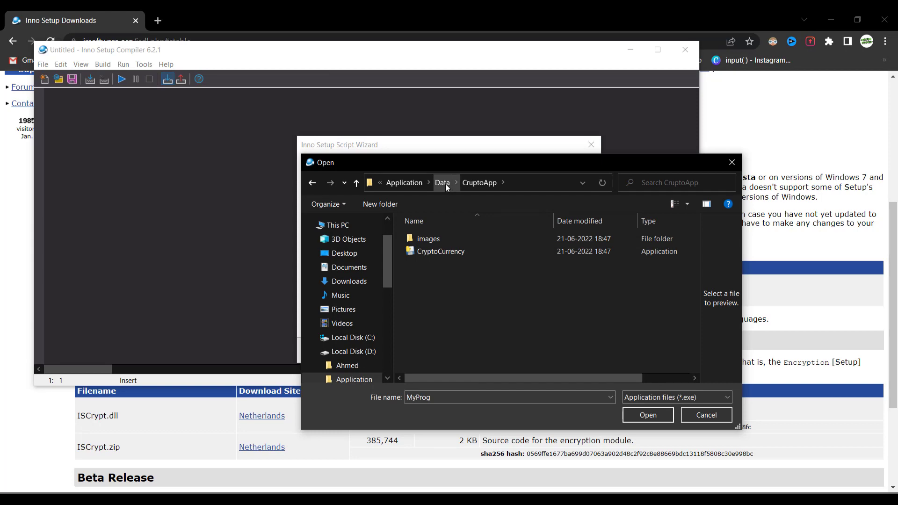
click(463, 255)
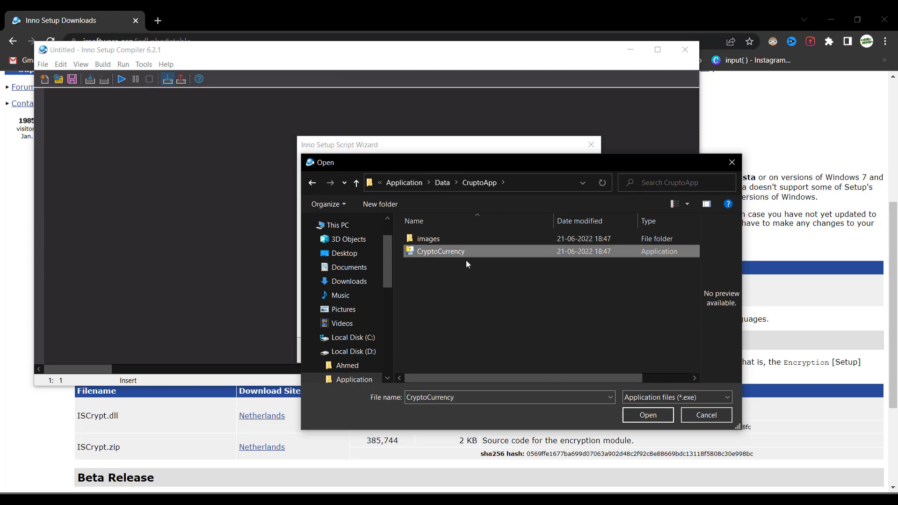
click(649, 415)
- Add the folder D:\Application\Data\CruptoApp, including its subfolders, to the other application files and proceed to the file association page
click(534, 287)
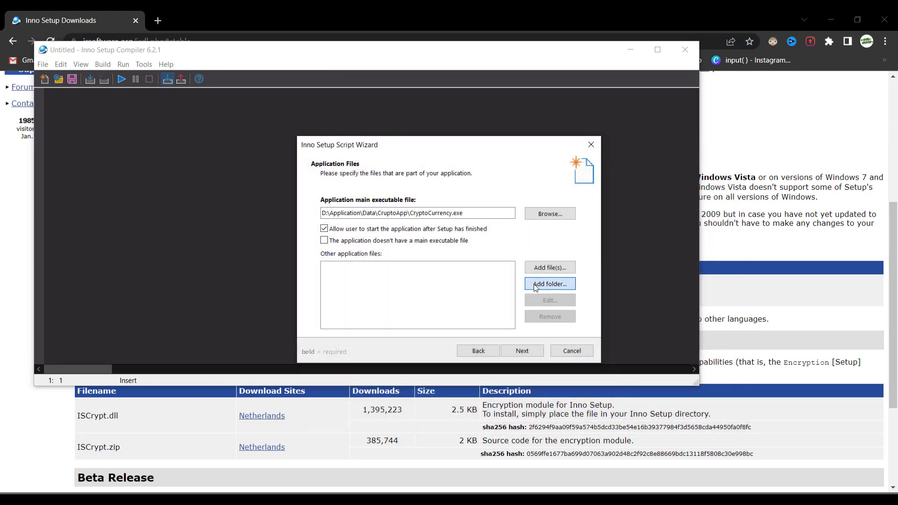
scroll(431, 266, down, 2)
scroll(431, 265, down, 2)
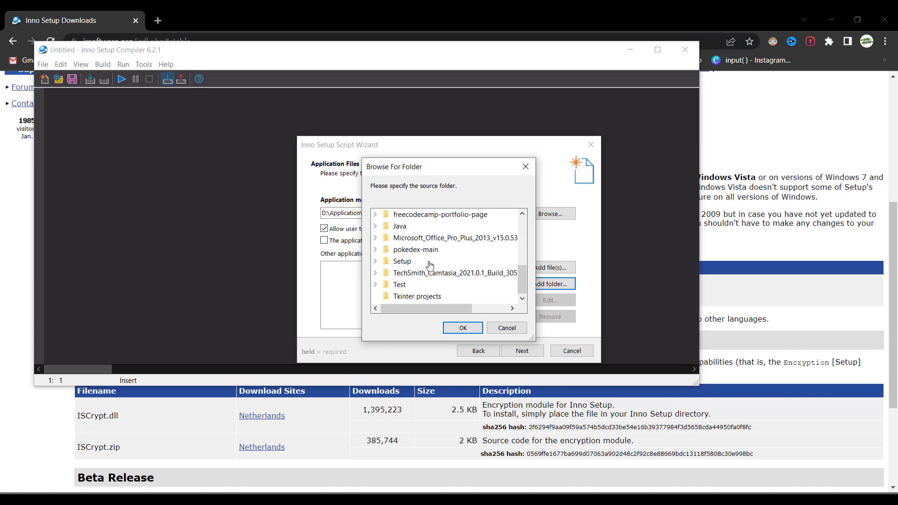
scroll(423, 267, up, 5)
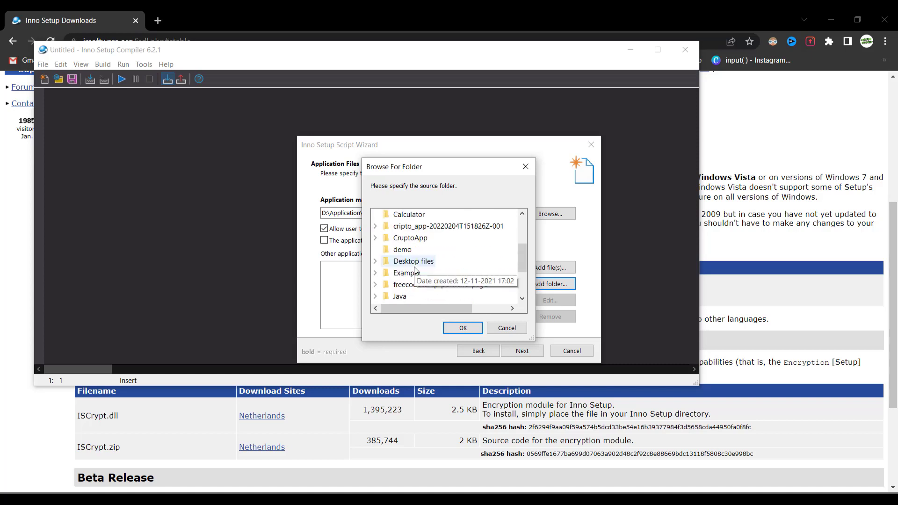
scroll(415, 270, down, 4)
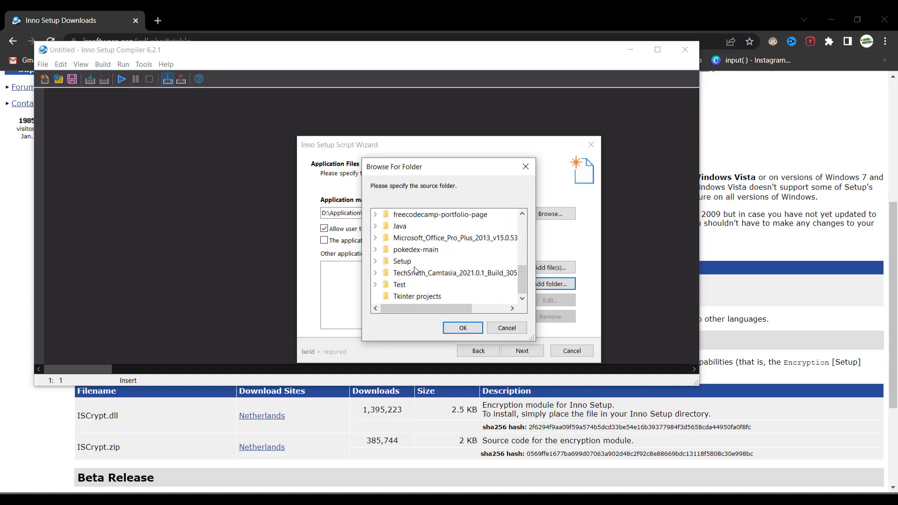
scroll(400, 248, up, 6)
click(376, 250)
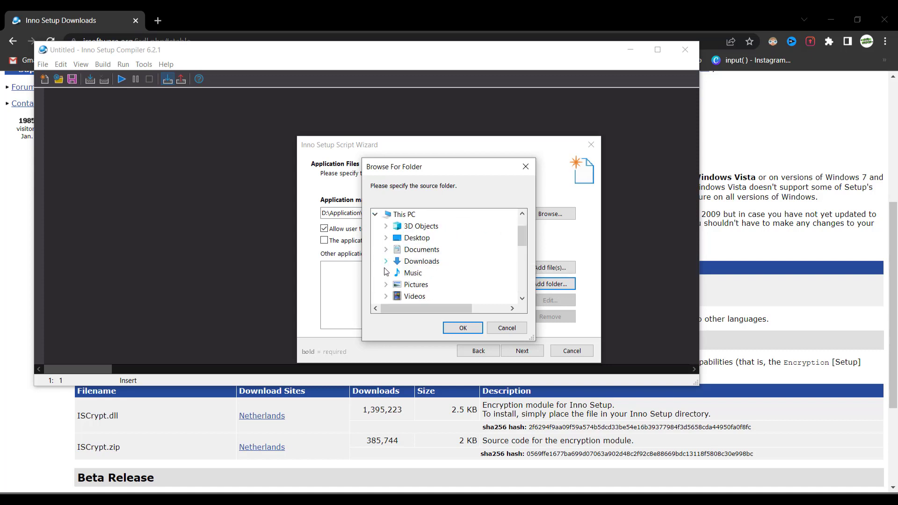
scroll(398, 266, down, 2)
click(386, 250)
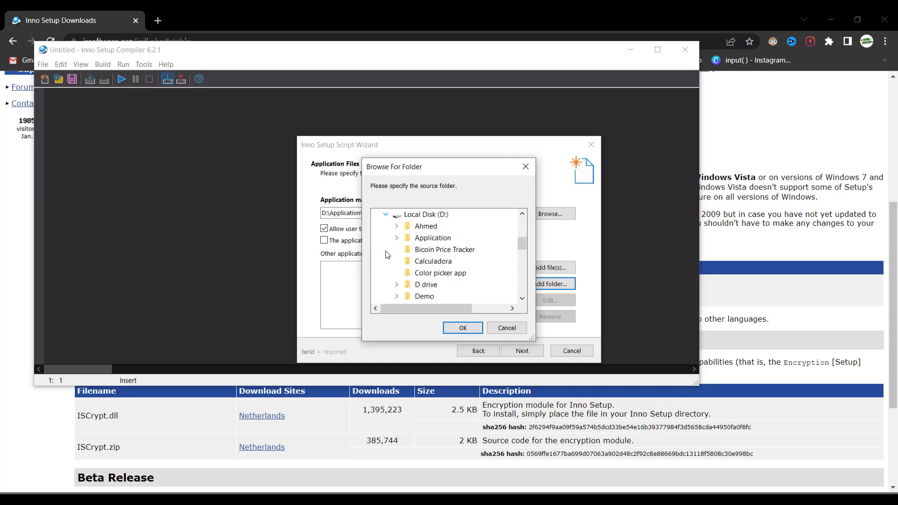
scroll(425, 259, down, 1)
scroll(426, 257, up, 1)
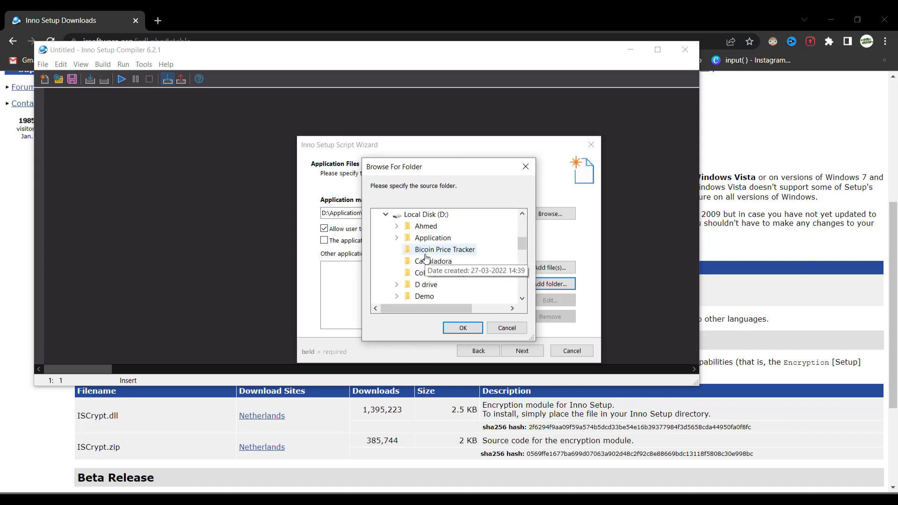
click(397, 239)
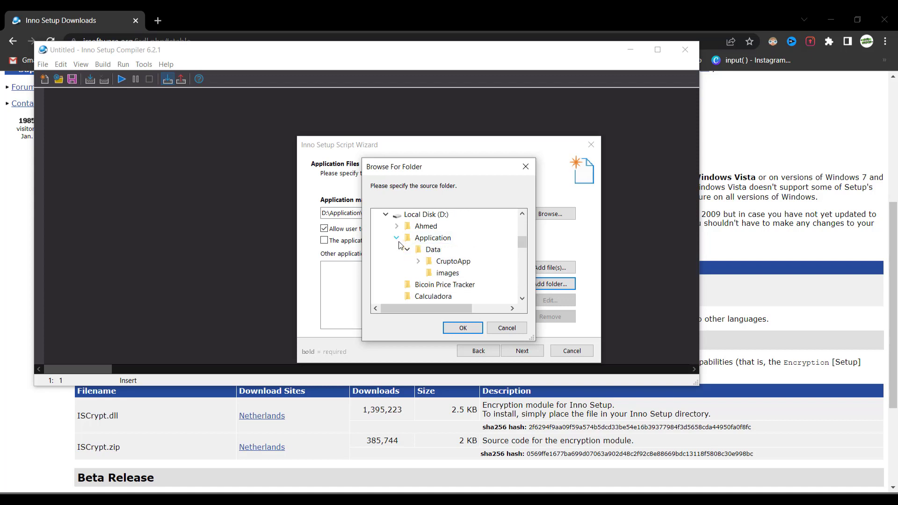
click(452, 265)
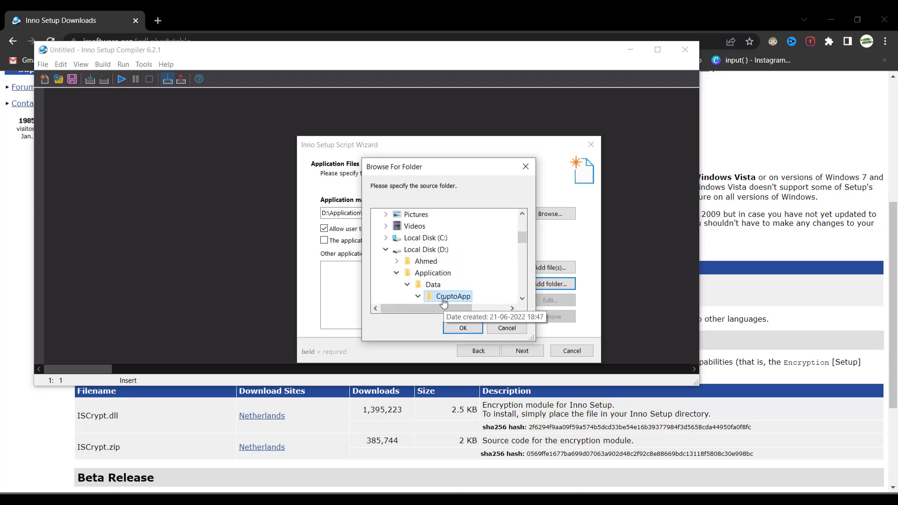
click(456, 330)
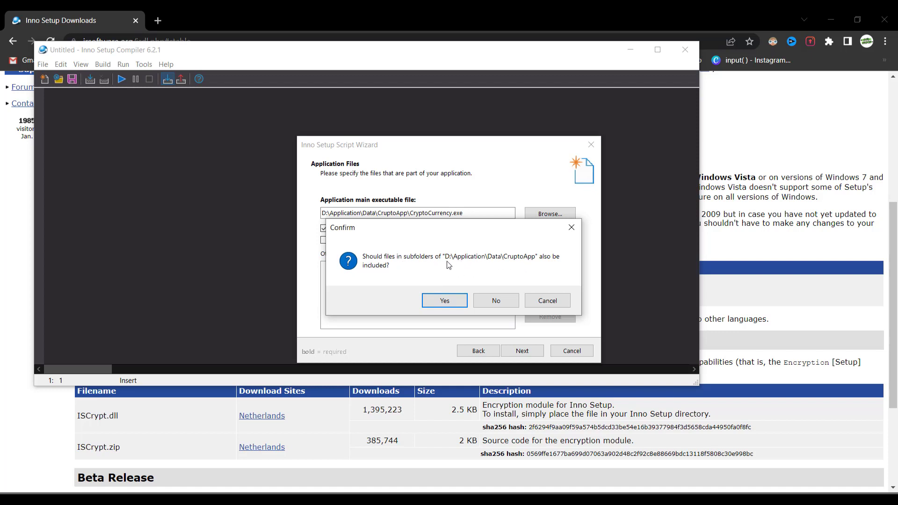
click(454, 304)
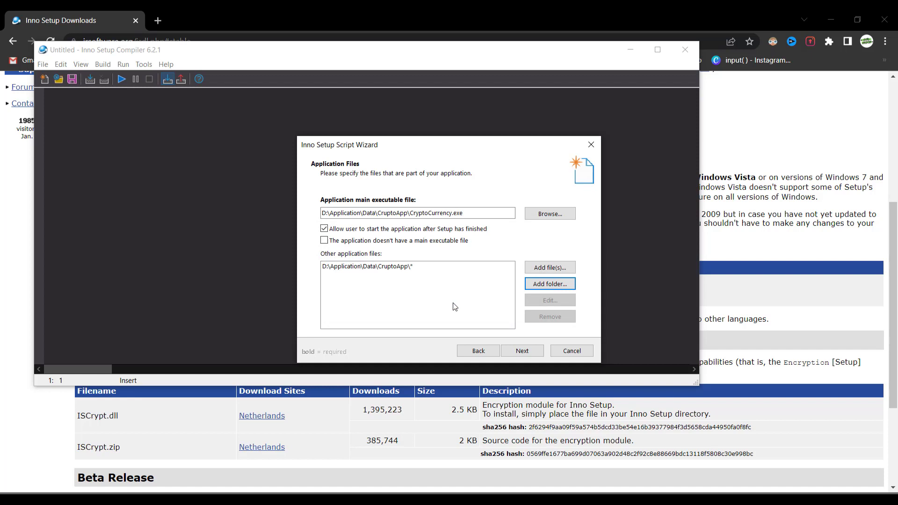
click(532, 353)
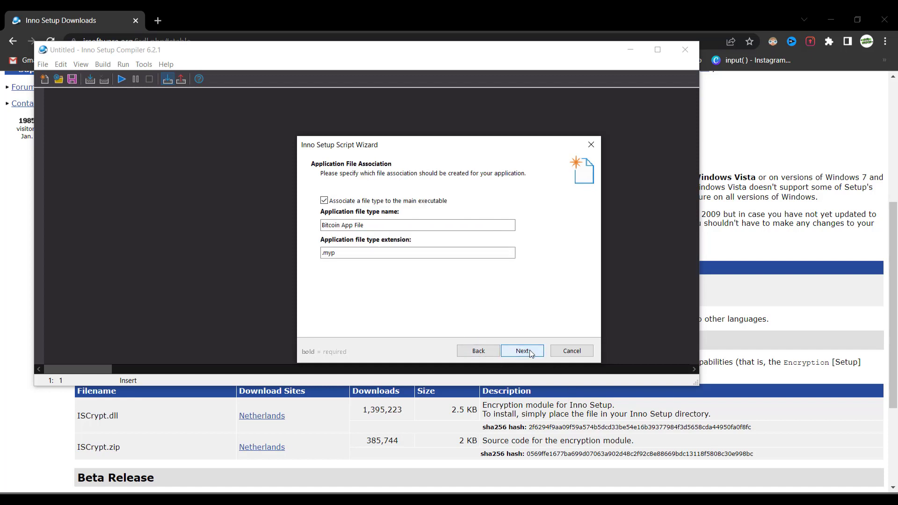
- Set the application file type name to "Bitcoin App" and accept the default shortcuts, continuing to the documentation page
click(373, 225)
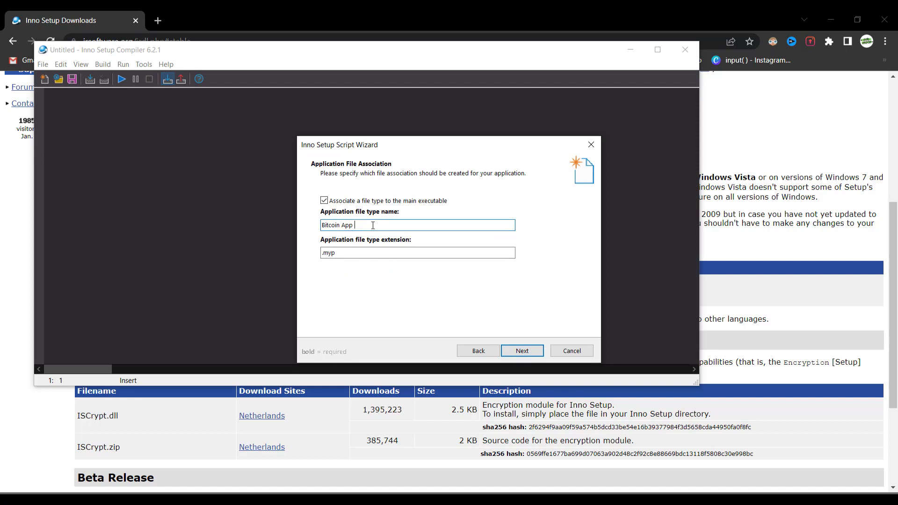
click(523, 351)
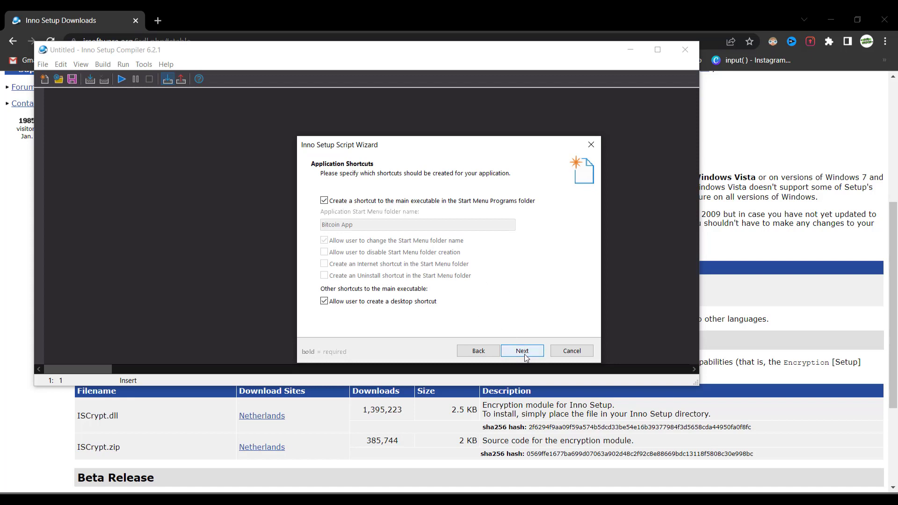
click(523, 352)
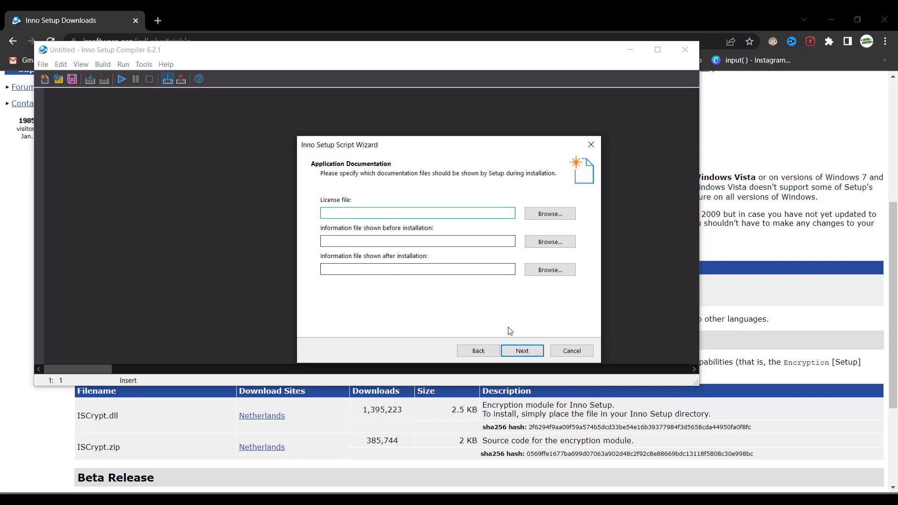
- Leave the documentation files empty and keep the administrative install mode and English language, continuing to the compiler settings
click(519, 352)
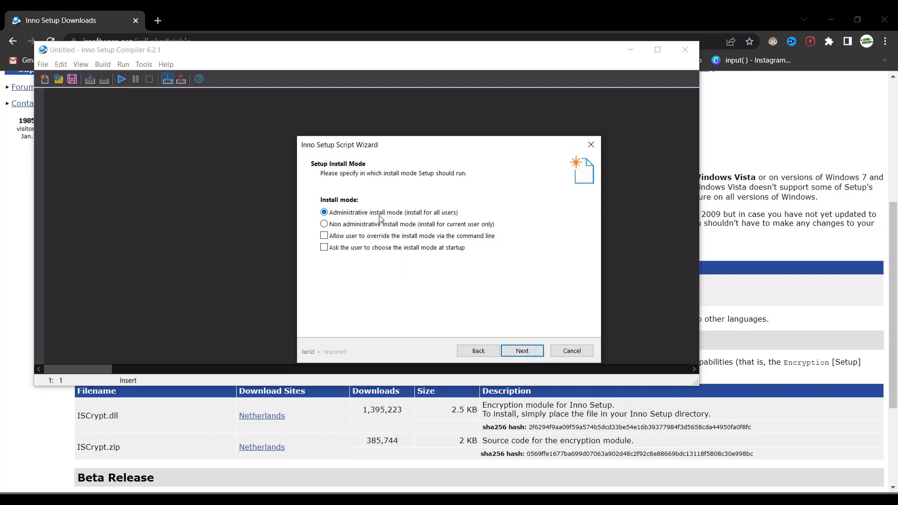
click(522, 352)
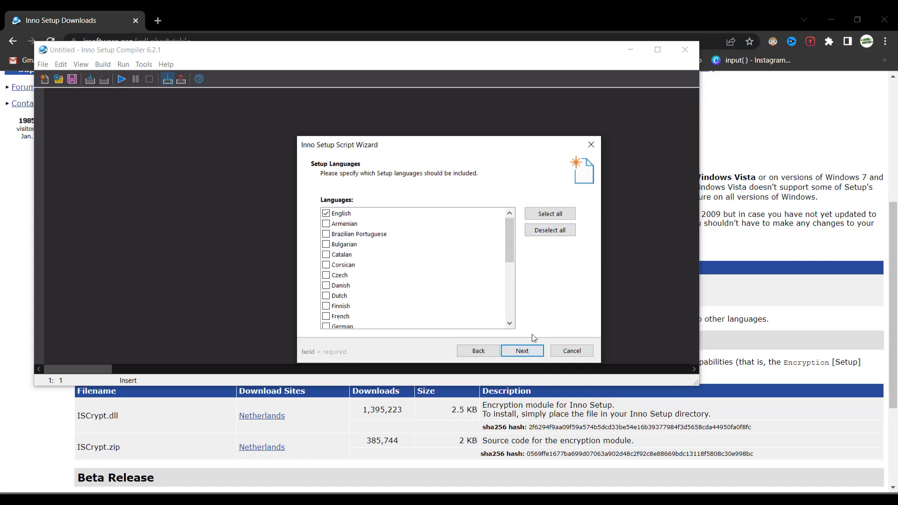
click(517, 358)
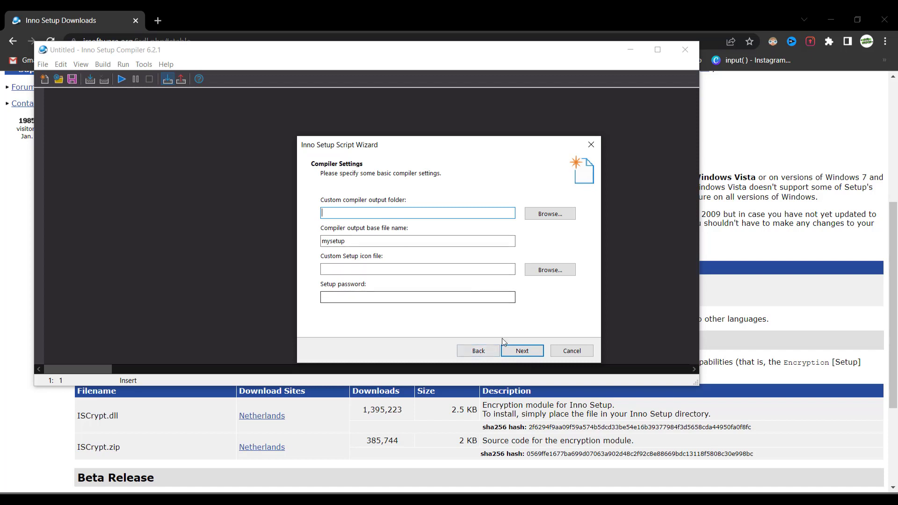
- Keep the default compiler settings and #define compiler directives, and finish the wizard to generate the script
click(521, 352)
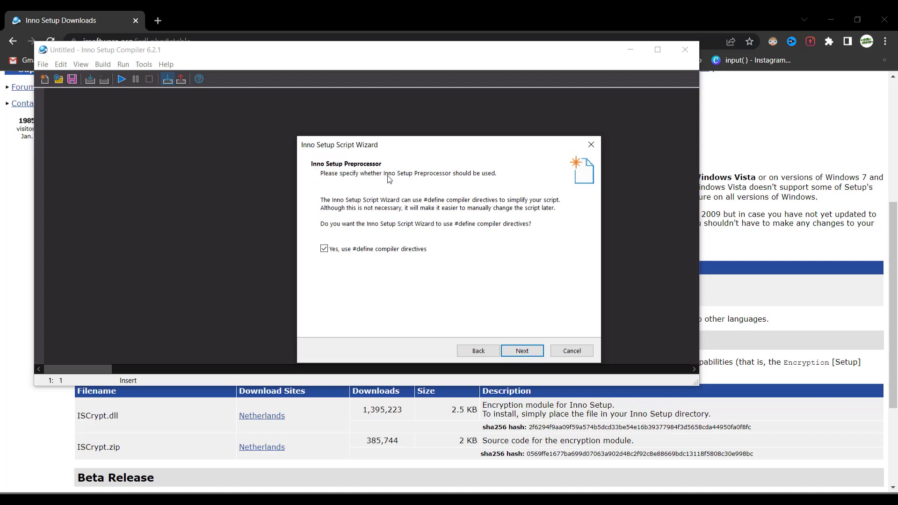
click(522, 351)
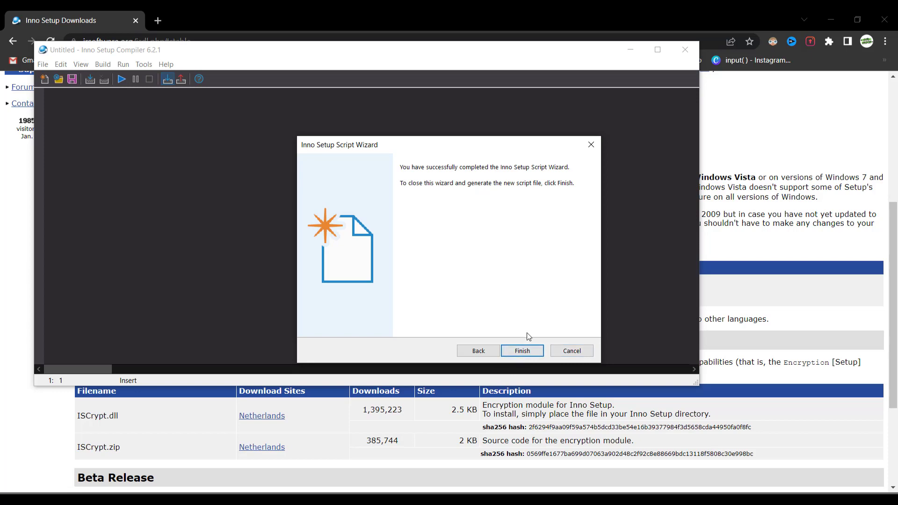
click(532, 351)
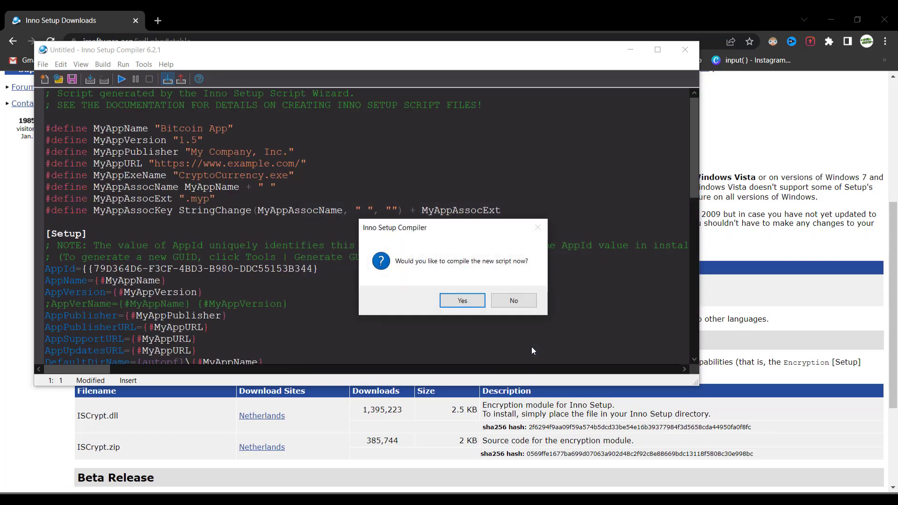
- Compile the new script, saving it first as bicoin_compilation in the D:\Application\Data folder
click(463, 301)
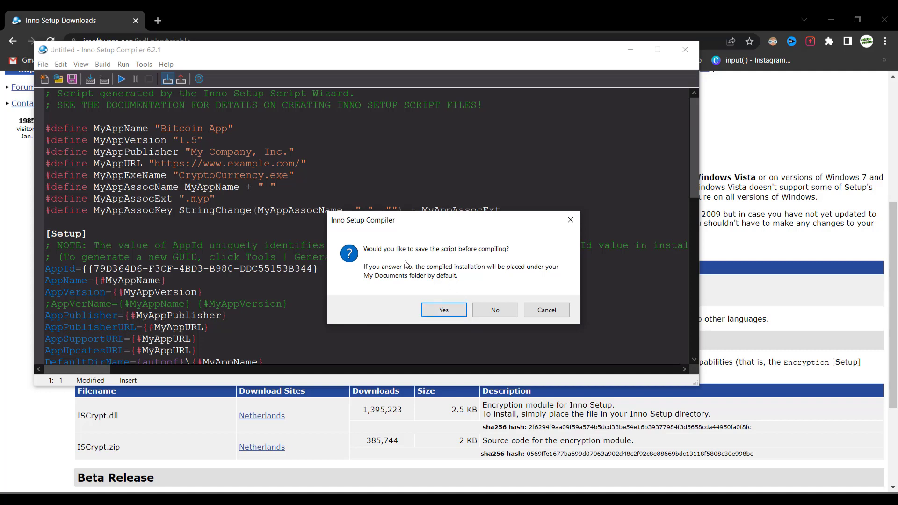
click(451, 314)
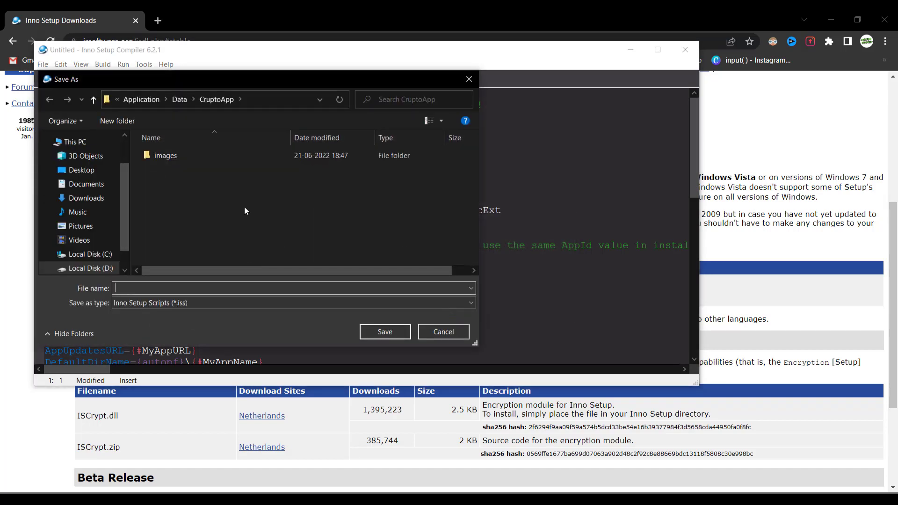
click(184, 103)
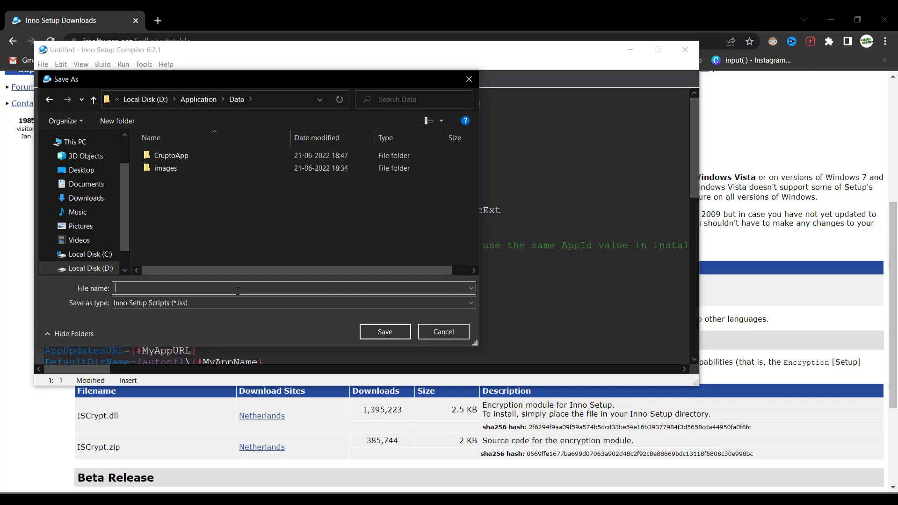
text(bi)
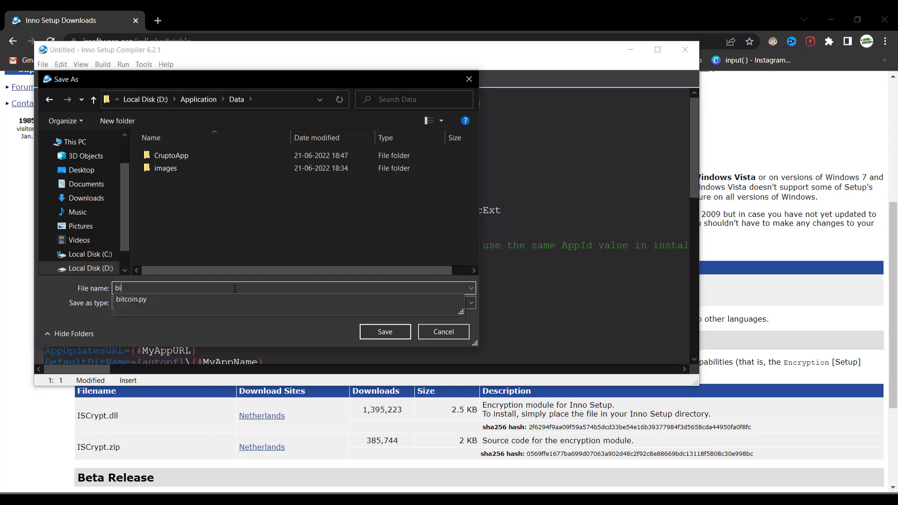
text(coin com)
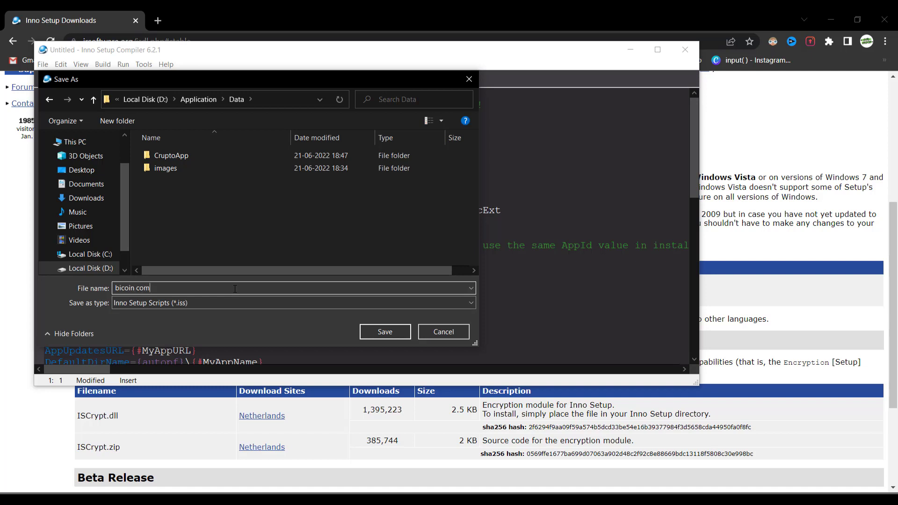
text(pilation)
click(137, 288)
key(BackSpace)
text(_)
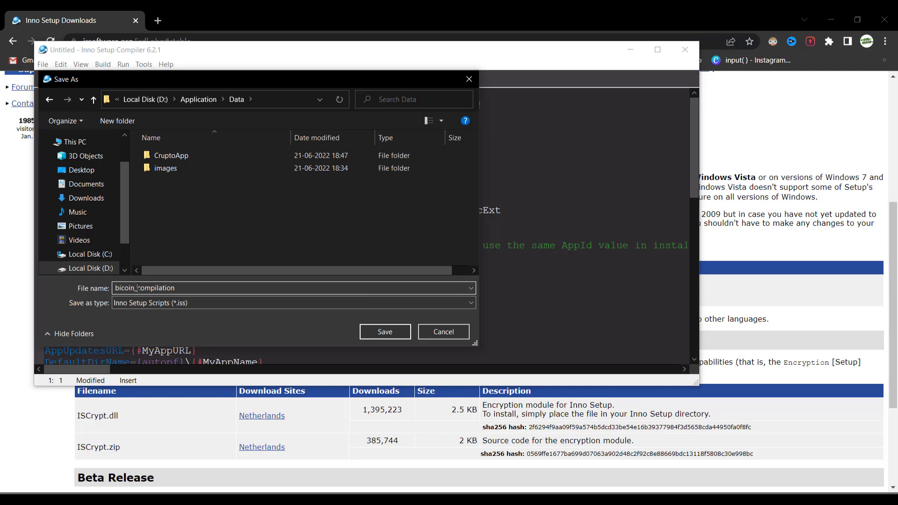
click(383, 331)
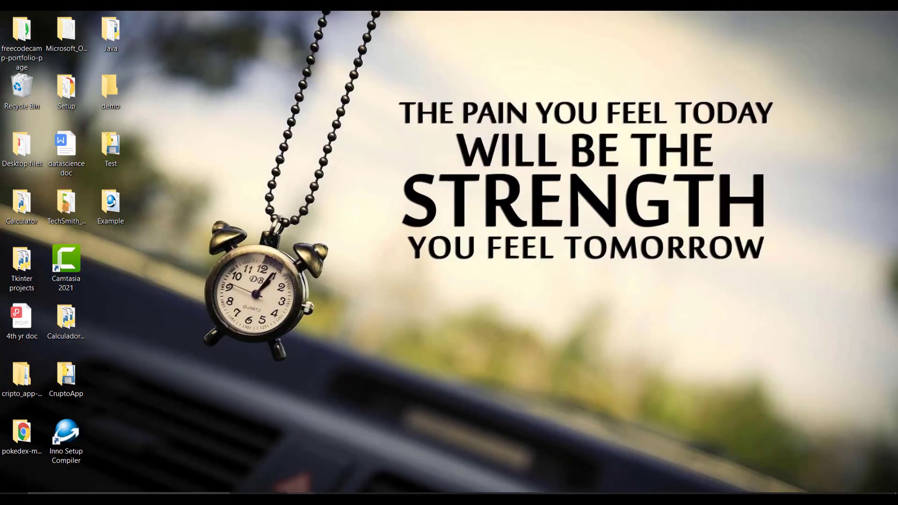
- Switch to File Explorer and run the mysetup installer from the Output folder in D:\Application\Data
mouse_move(301, 494)
click(312, 465)
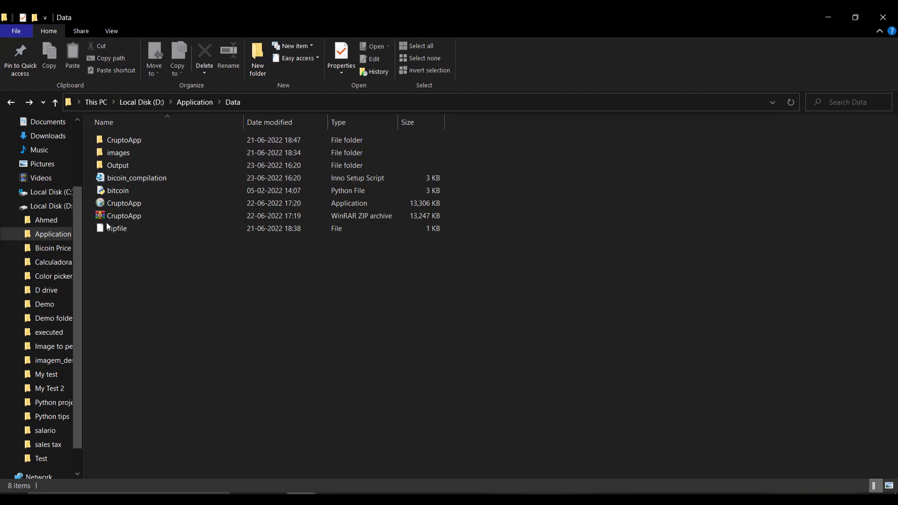
double_click(115, 167)
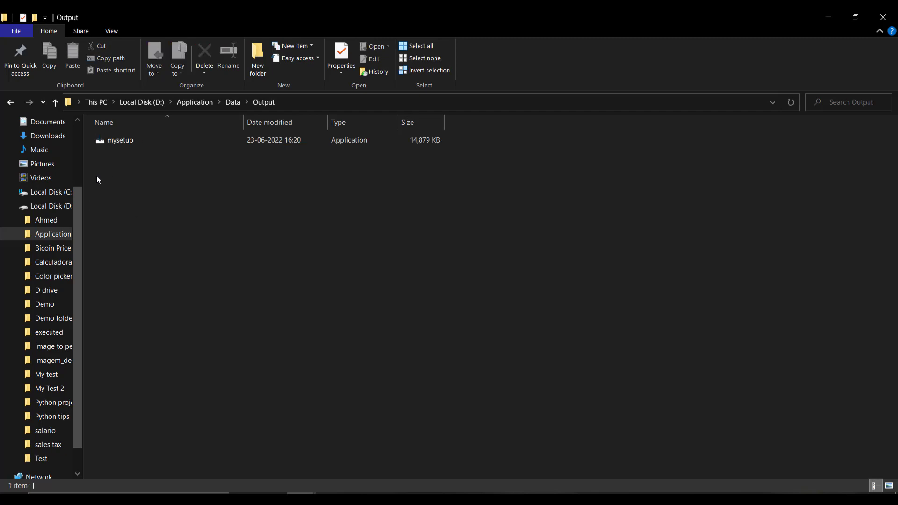
click(317, 140)
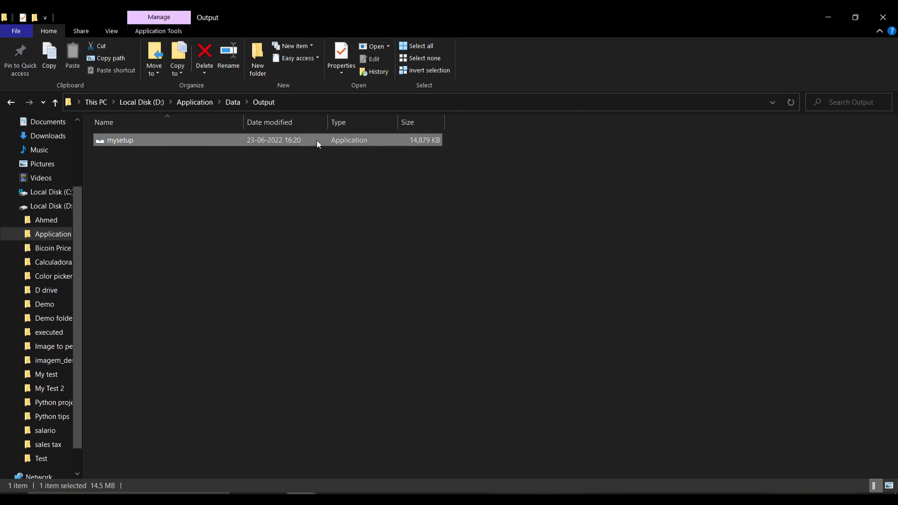
double_click(316, 141)
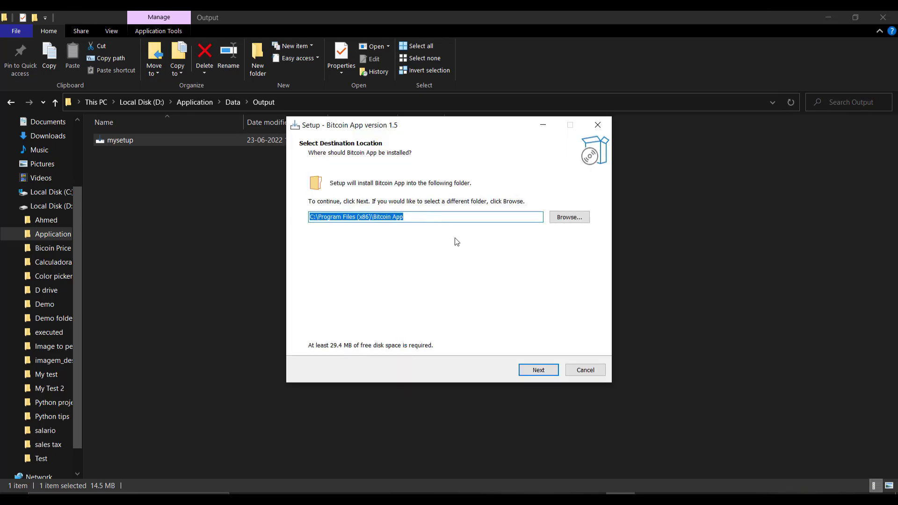
- Install Bitcoin App in the default destination folder with a desktop shortcut, and finish with the launch option enabled
click(547, 369)
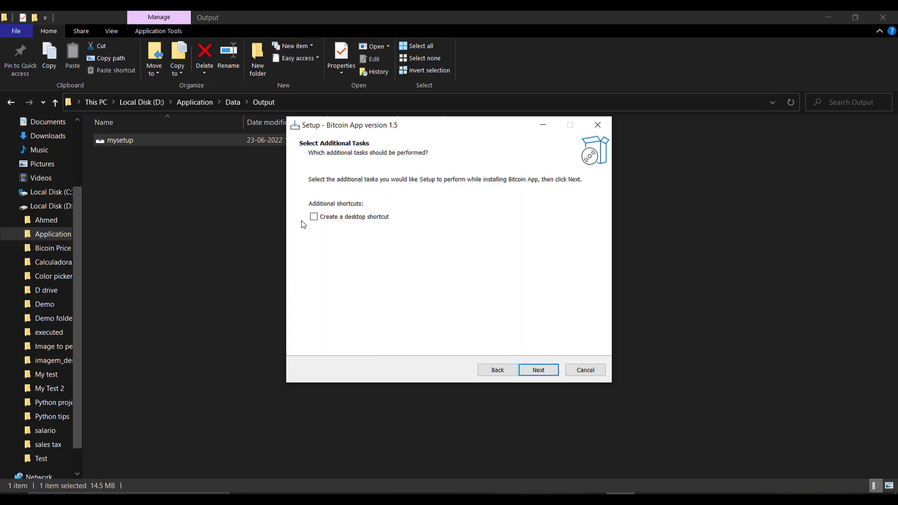
click(312, 218)
click(544, 371)
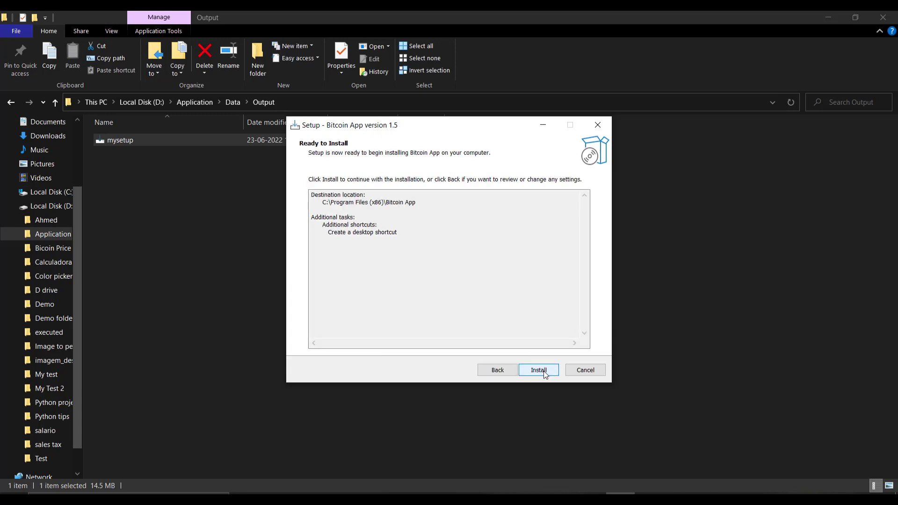
click(544, 372)
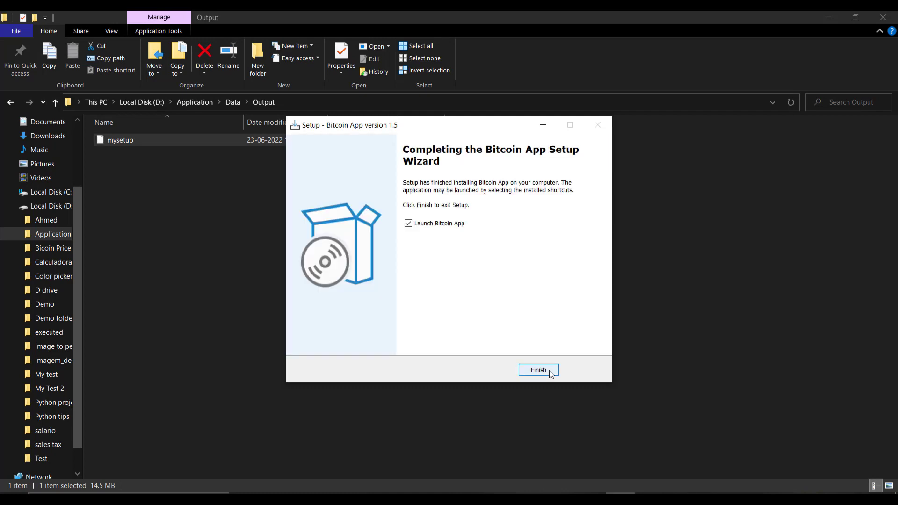
click(550, 373)
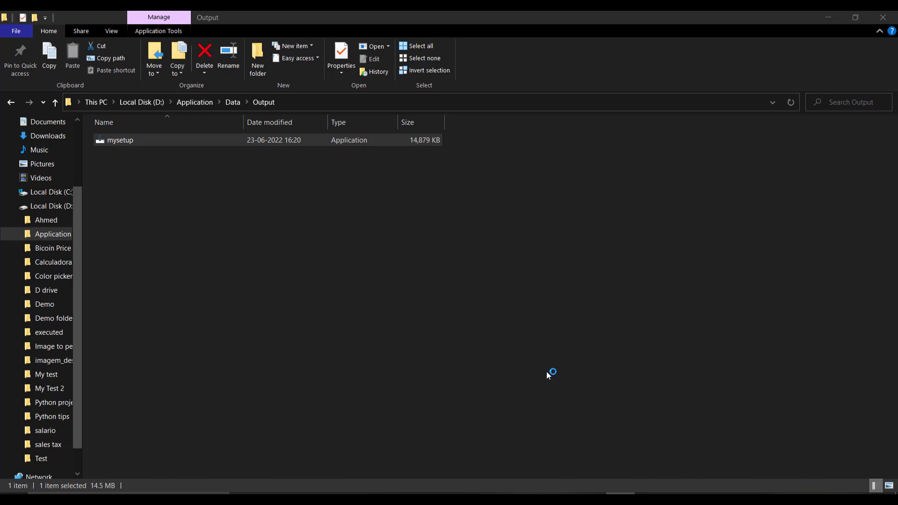
- Switch to the desktop, refresh it, and open Bitcoin App from its shortcut to check the price tracker before closing it
key(super+d)
right_click(319, 204)
click(350, 240)
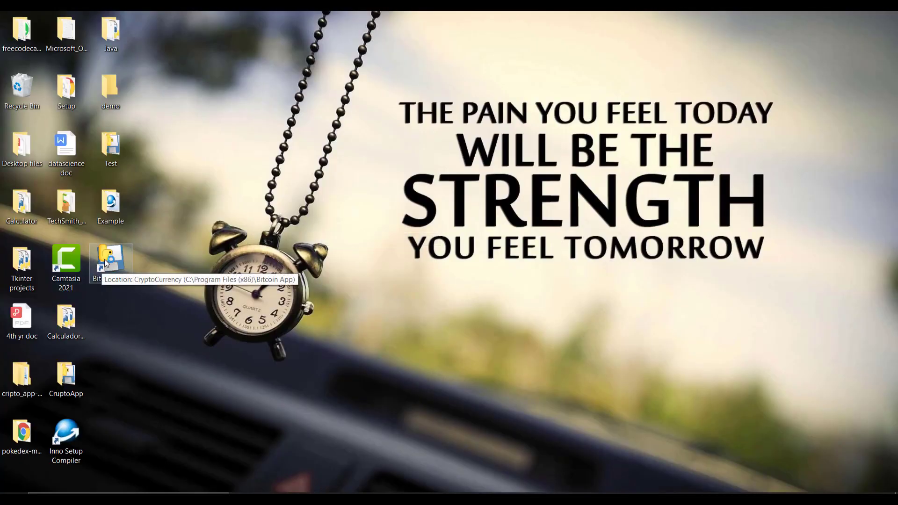
click(105, 259)
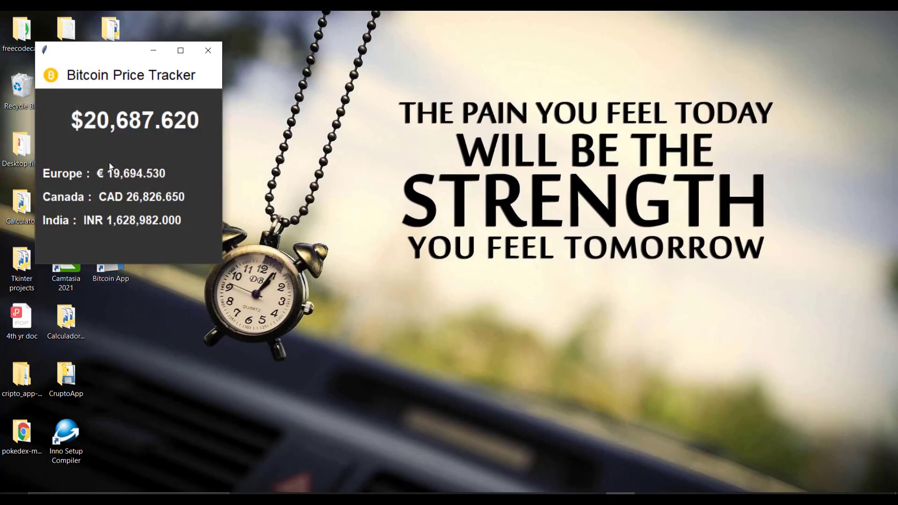
drag(121, 50, 396, 94)
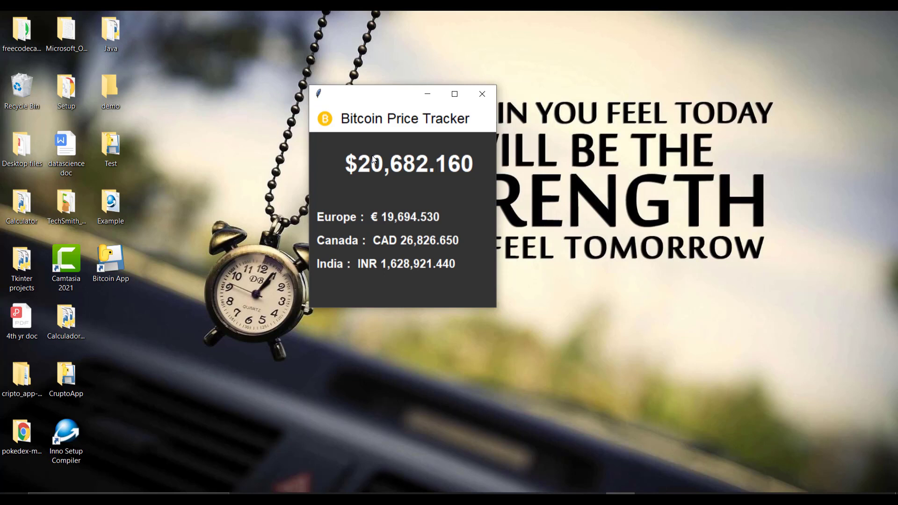
click(485, 93)
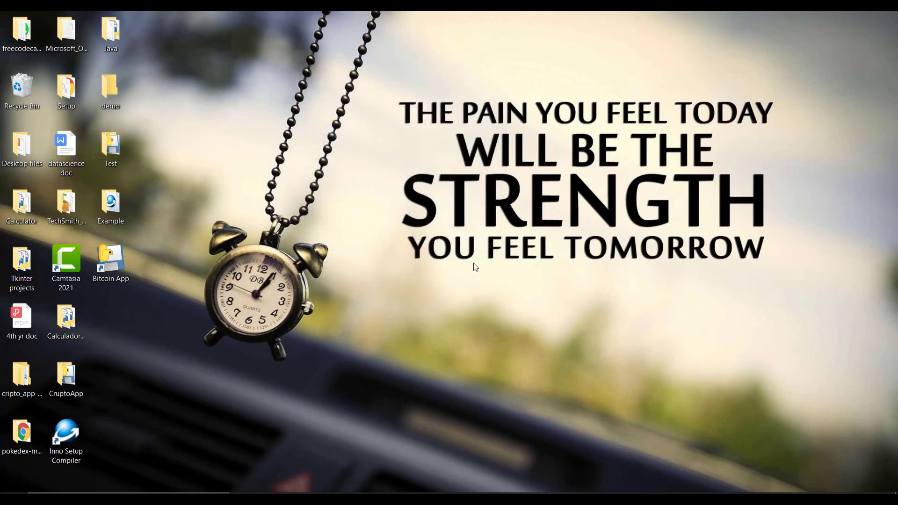